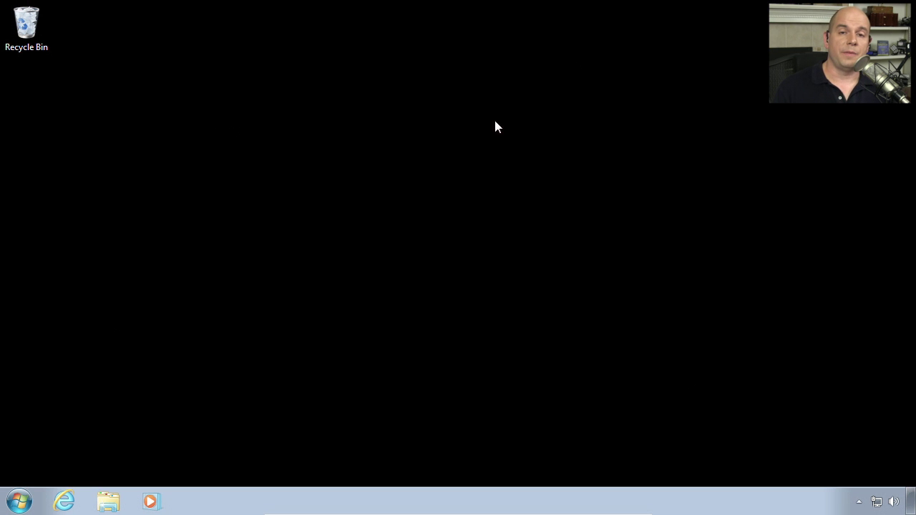
# Open the Local Area Connection properties via Network and Sharing Center's adapter settings
pyautogui.click(20, 500)
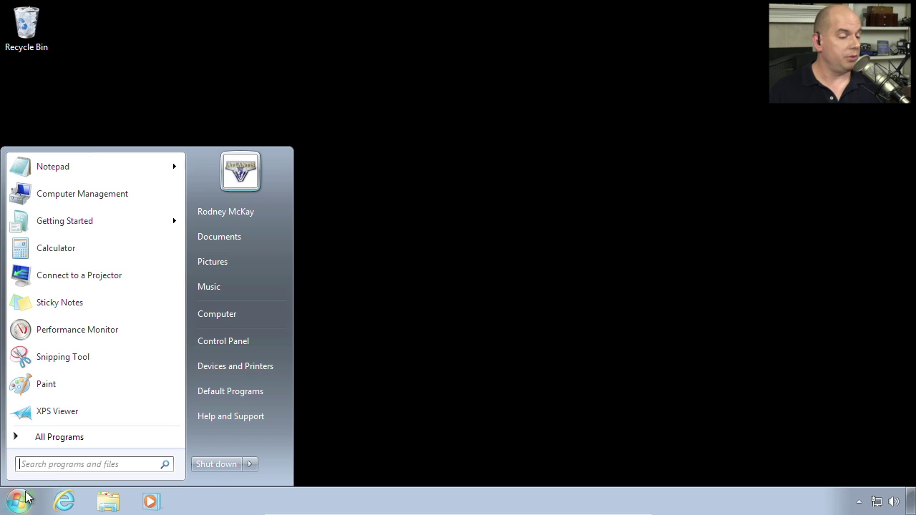
pyautogui.click(225, 352)
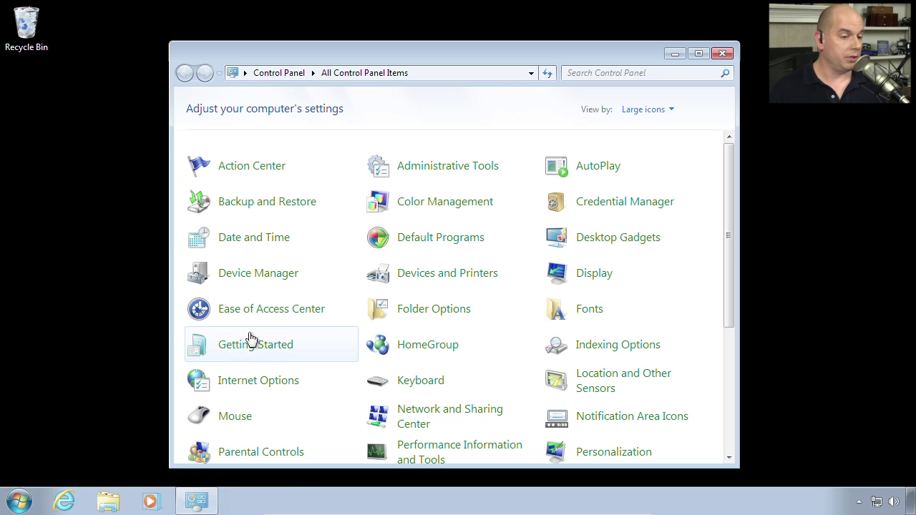
pyautogui.click(468, 415)
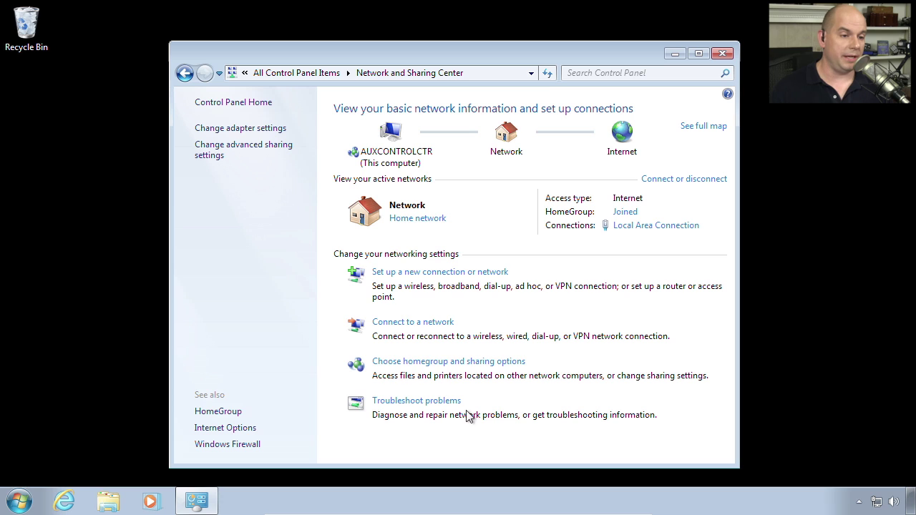
pyautogui.click(229, 128)
pyautogui.rightClick(254, 126)
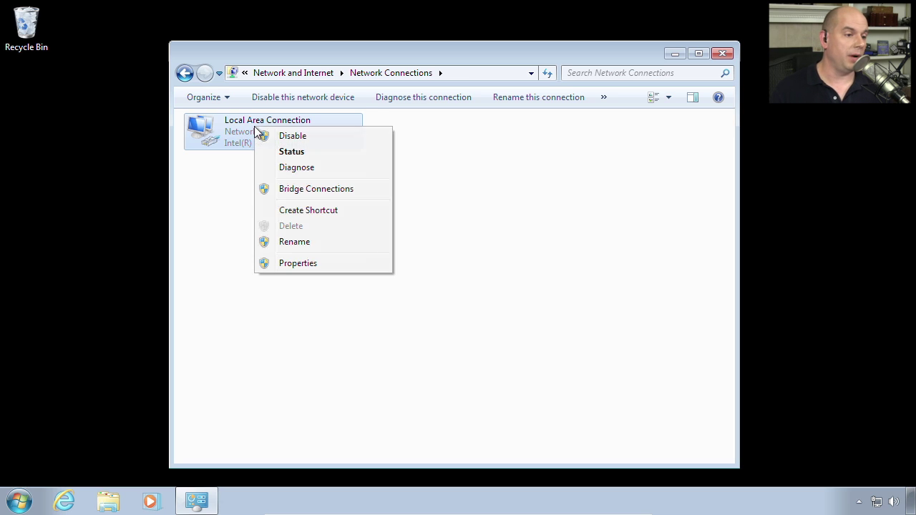
pyautogui.click(298, 263)
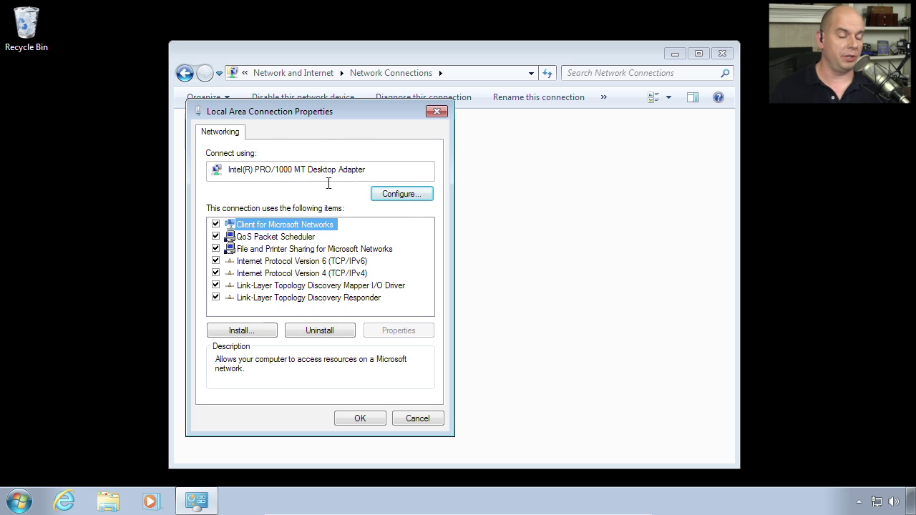
# Open the Intel PRO/1000 MT adapter's device properties on the Advanced tab
pyautogui.click(410, 199)
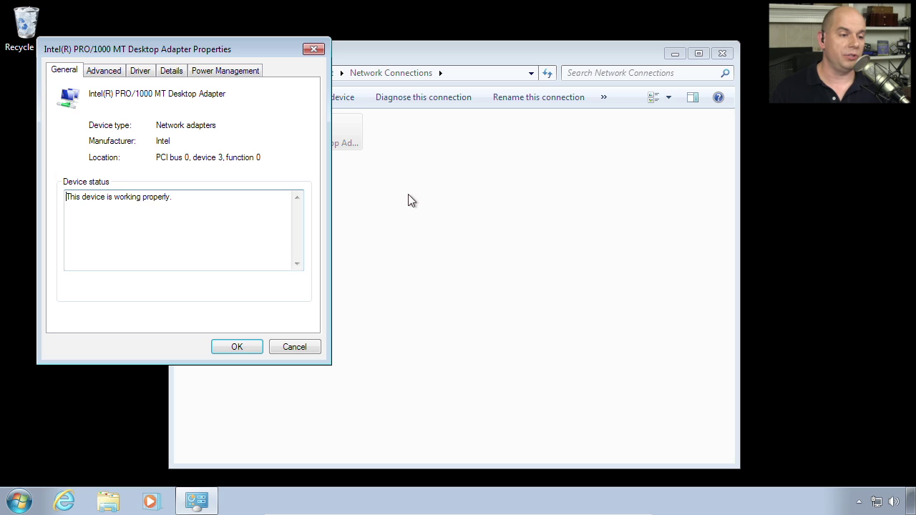
pyautogui.moveTo(261, 59); pyautogui.dragTo(492, 101)
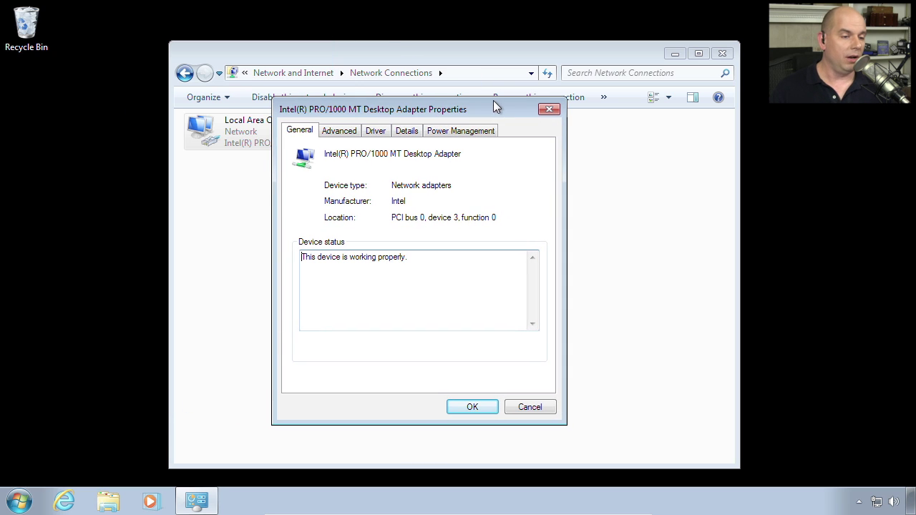
pyautogui.click(349, 135)
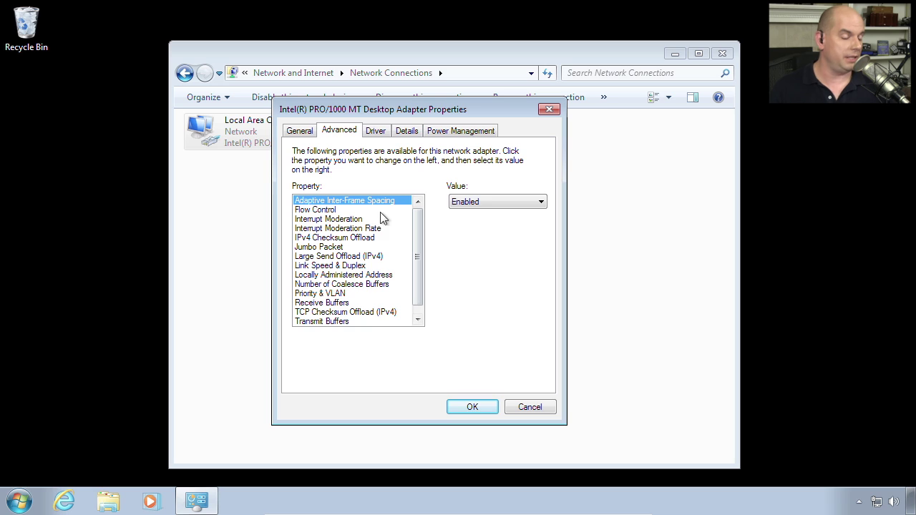
# Review Link Speed & Duplex (keeping Auto Negotiation), Jumbo Packet, Locally Administered Address and Priority & VLAN
pyautogui.click(370, 266)
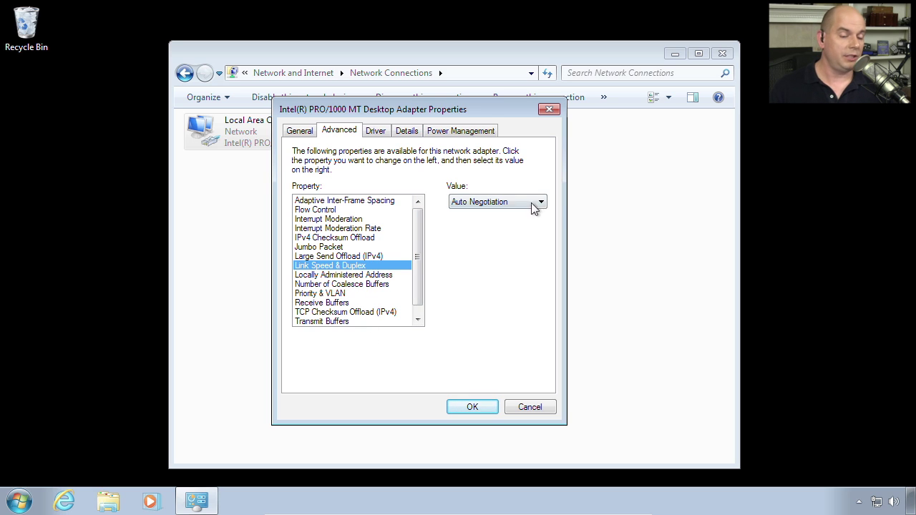
pyautogui.click(540, 204)
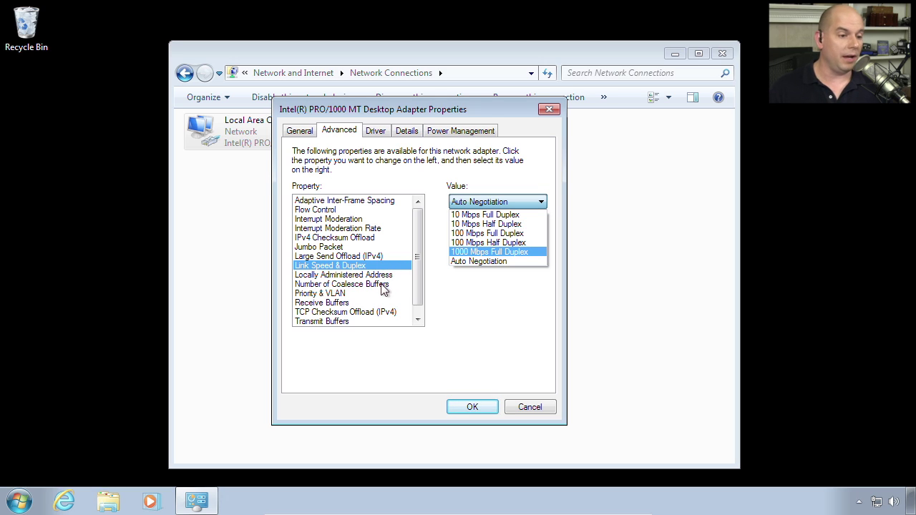
pyautogui.click(378, 305)
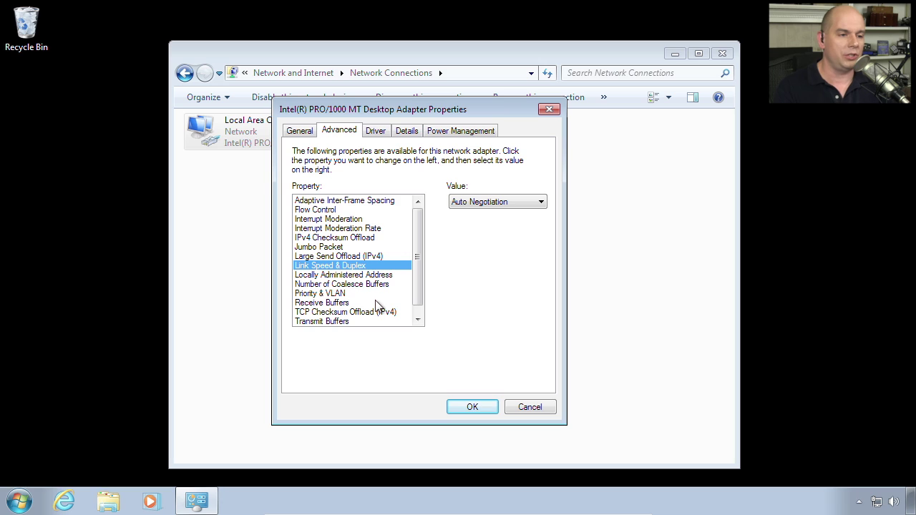
pyautogui.click(378, 246)
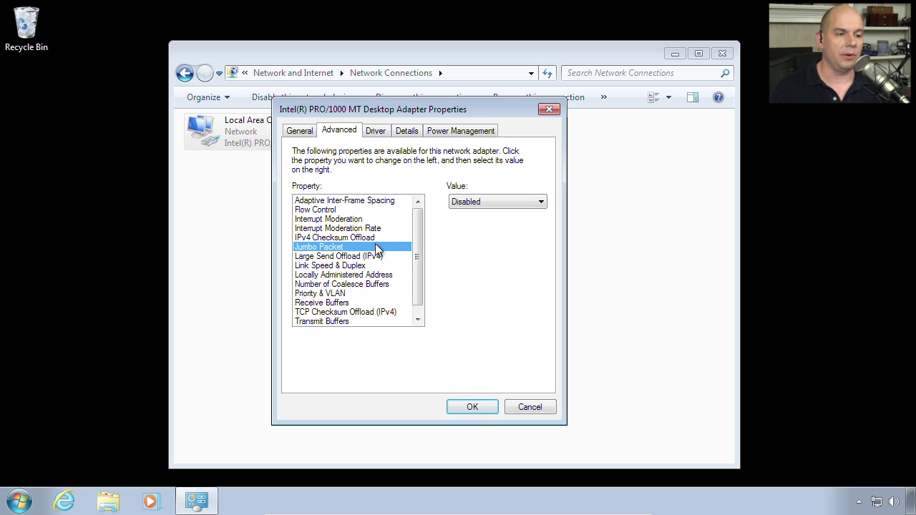
pyautogui.click(391, 276)
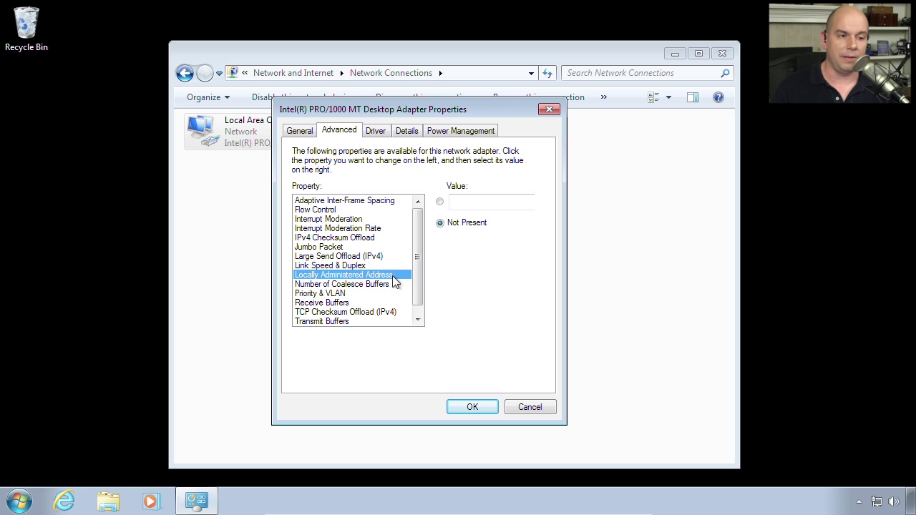
pyautogui.click(393, 295)
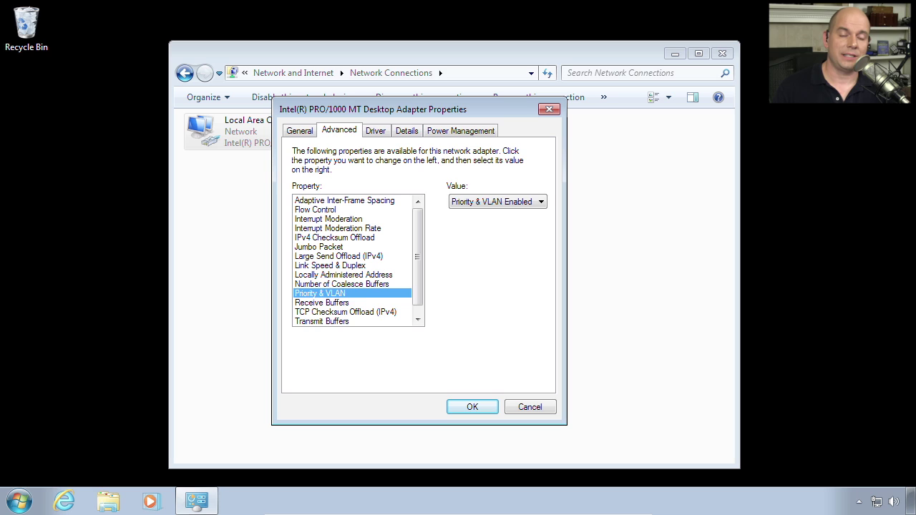
# Show the Intel adapter's Power Management tab
pyautogui.click(473, 132)
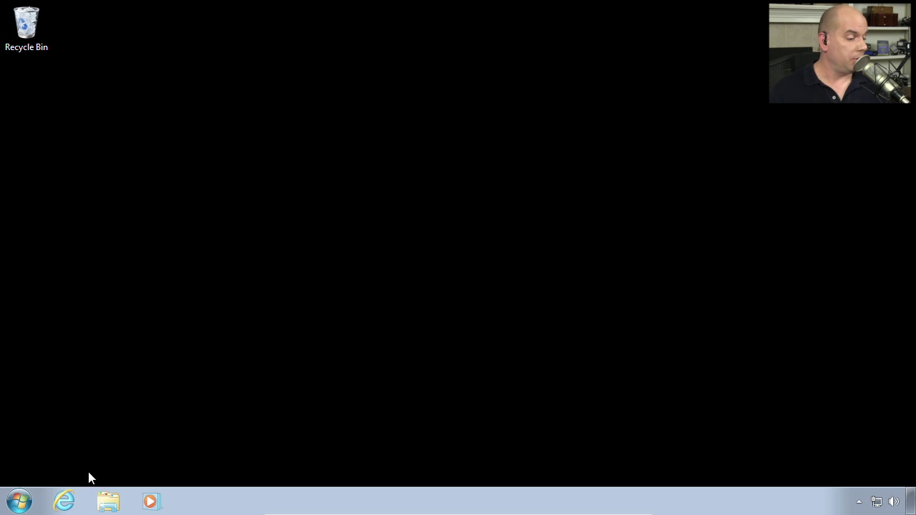
# Launch the Microsoft Management Console with mmc and allow it to run
pyautogui.click(20, 500)
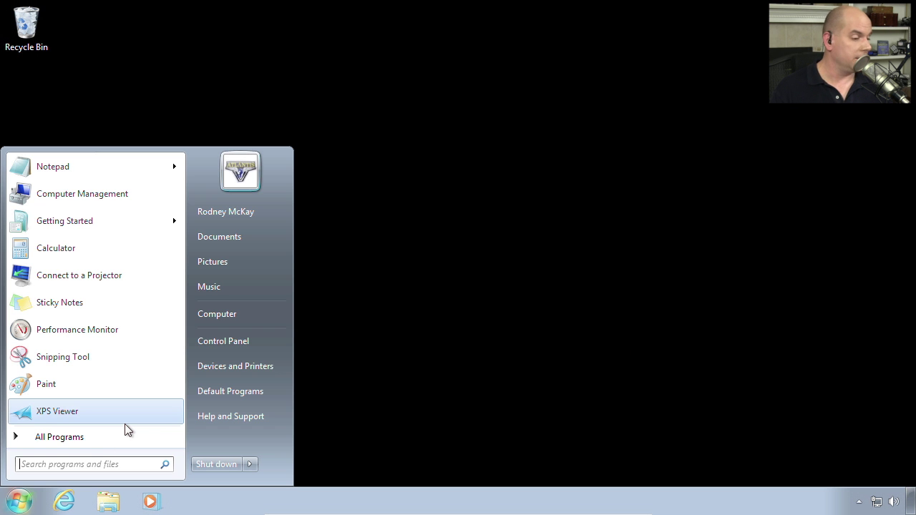
pyautogui.write('mmc')
pyautogui.press('Return')
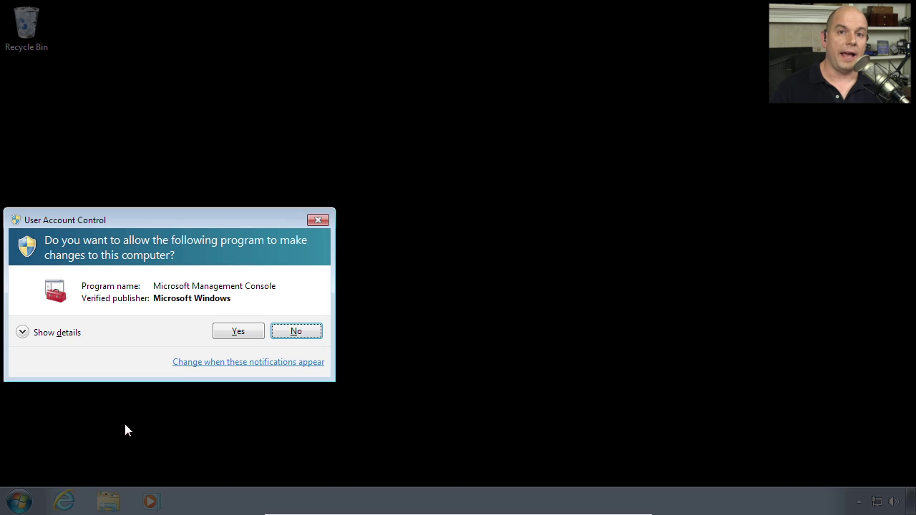
pyautogui.click(238, 334)
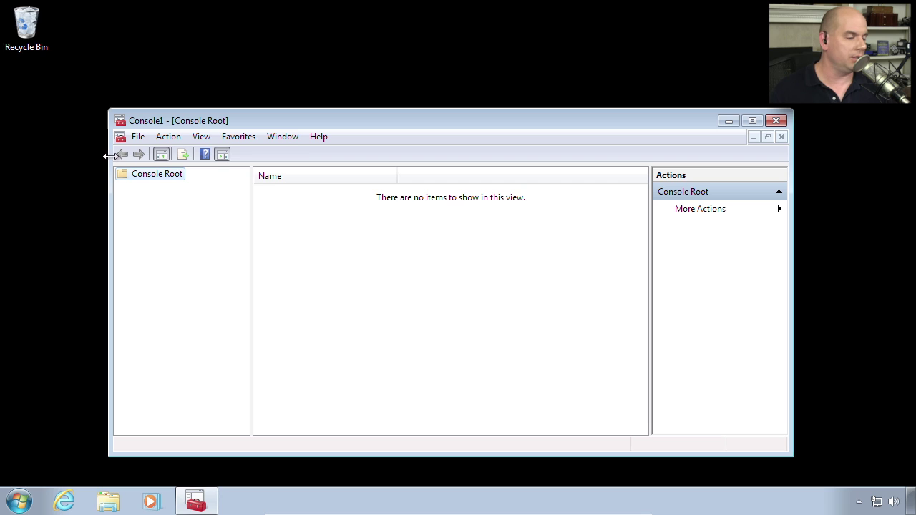
# Add the Group Policy Object Editor snap-in for Local Computer and expand Computer Configuration
pyautogui.click(138, 136)
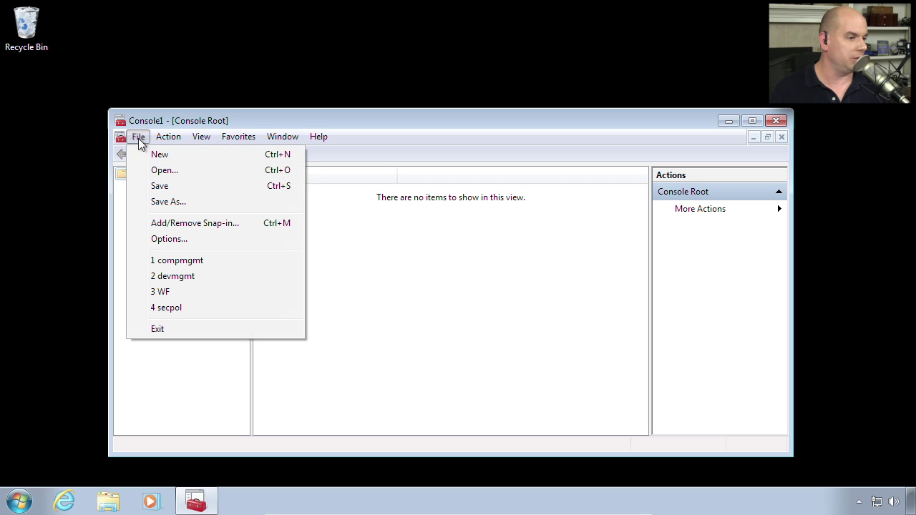
pyautogui.click(178, 224)
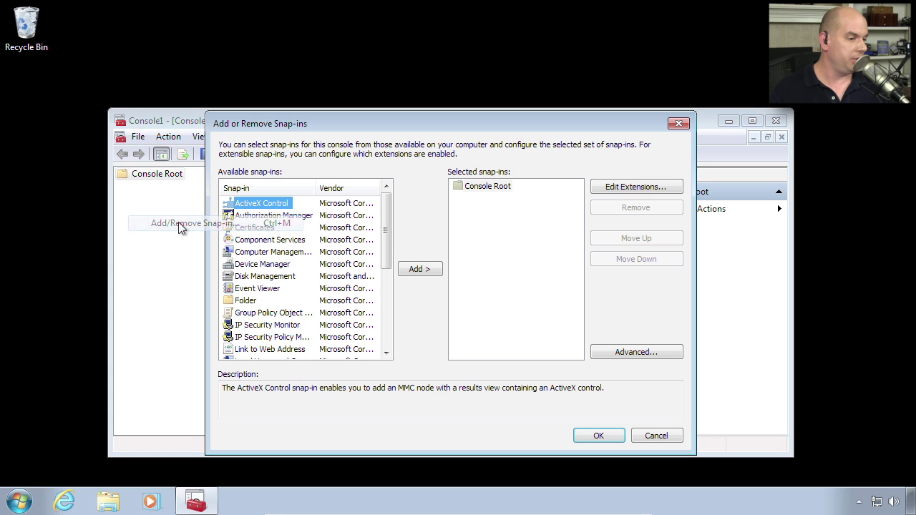
pyautogui.click(282, 312)
pyautogui.click(415, 271)
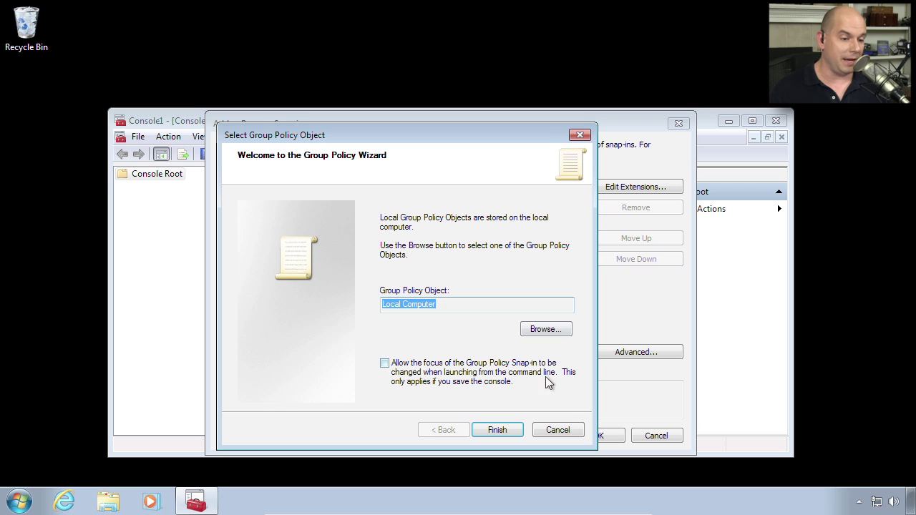
pyautogui.click(513, 430)
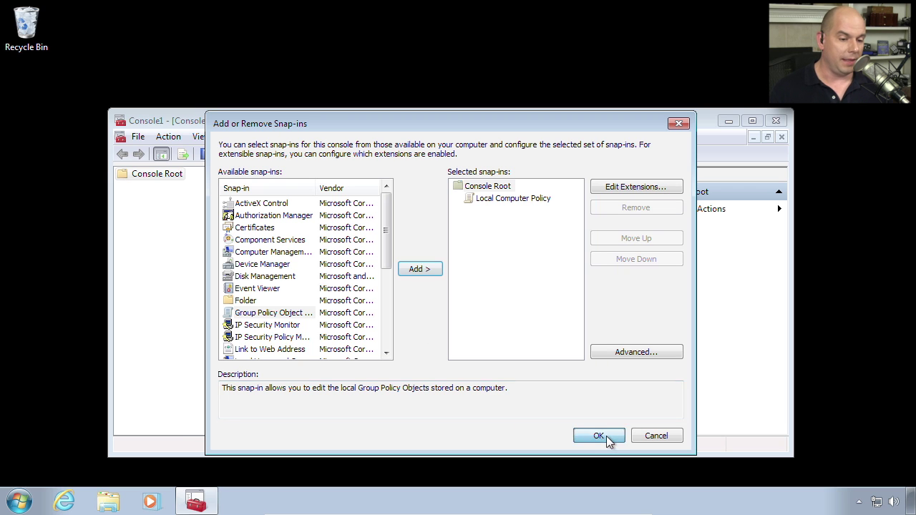
pyautogui.click(606, 436)
pyautogui.click(123, 186)
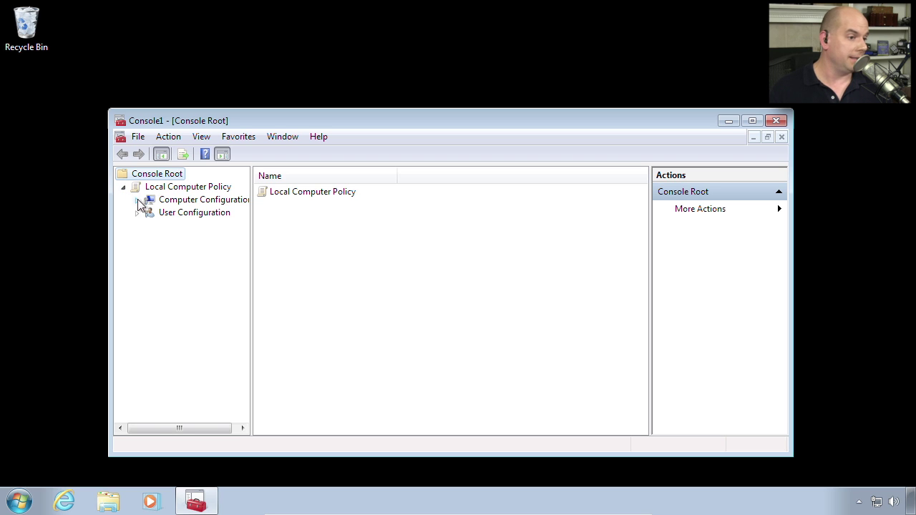
pyautogui.click(138, 200)
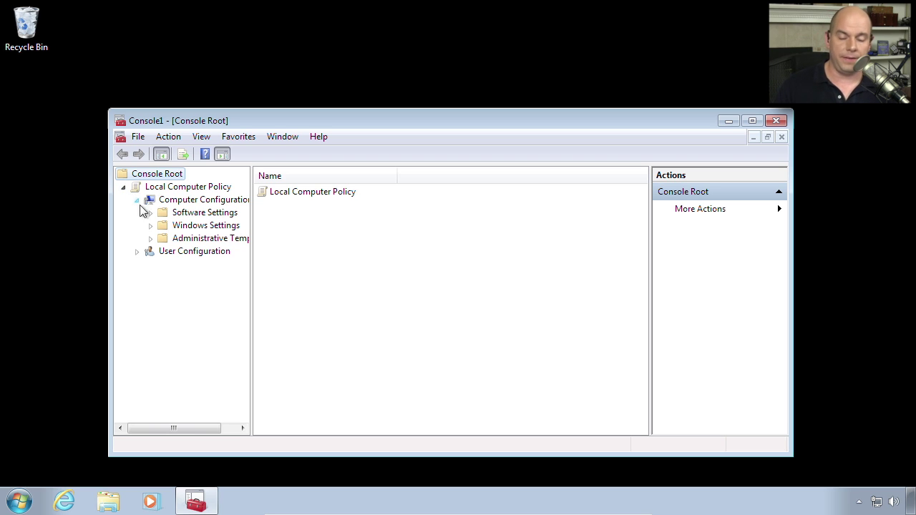
# Under Windows Settings > Policy-based QoS, start the Create new policy wizard
pyautogui.click(150, 225)
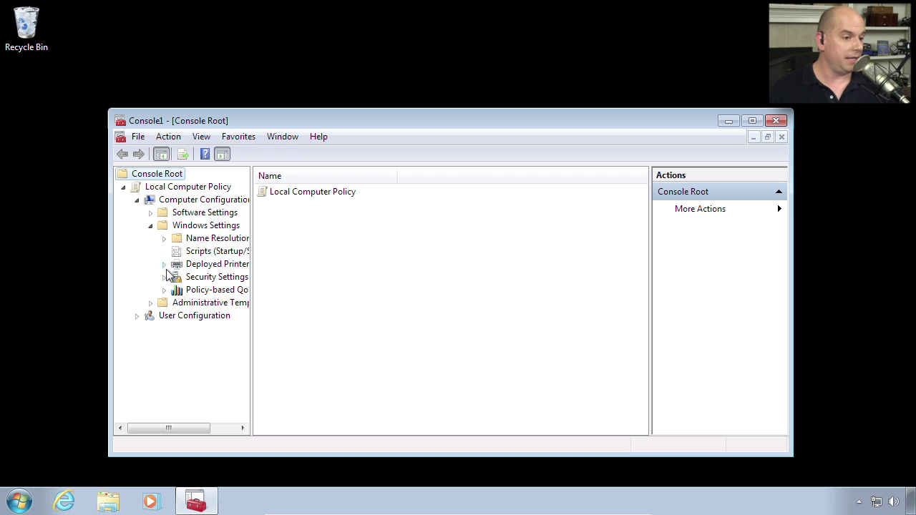
pyautogui.click(200, 290)
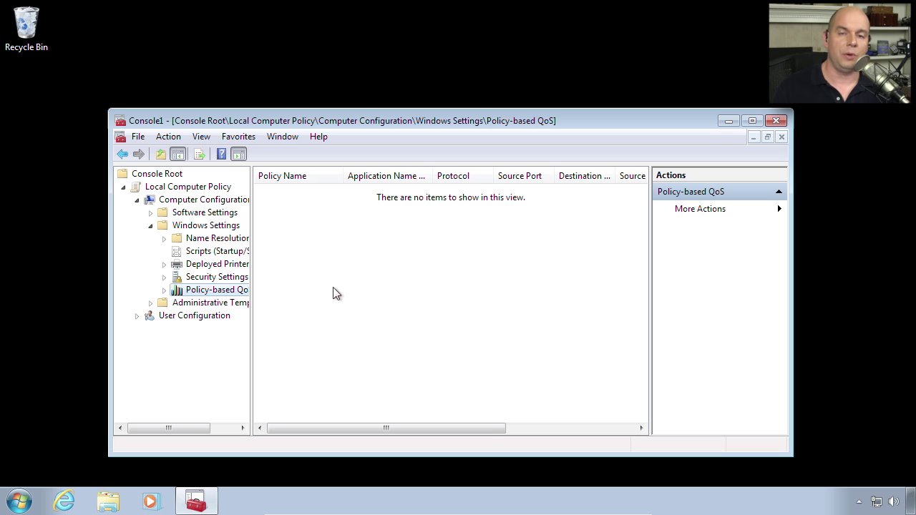
pyautogui.click(699, 211)
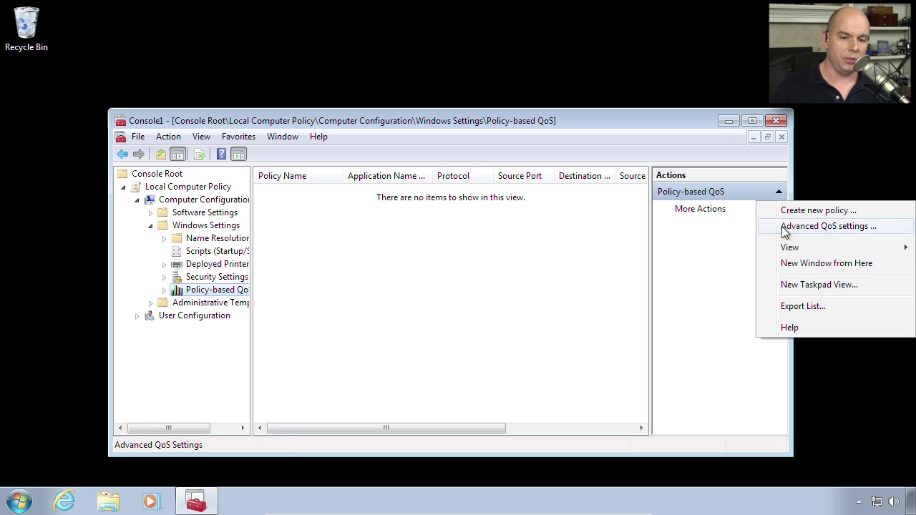
pyautogui.click(792, 212)
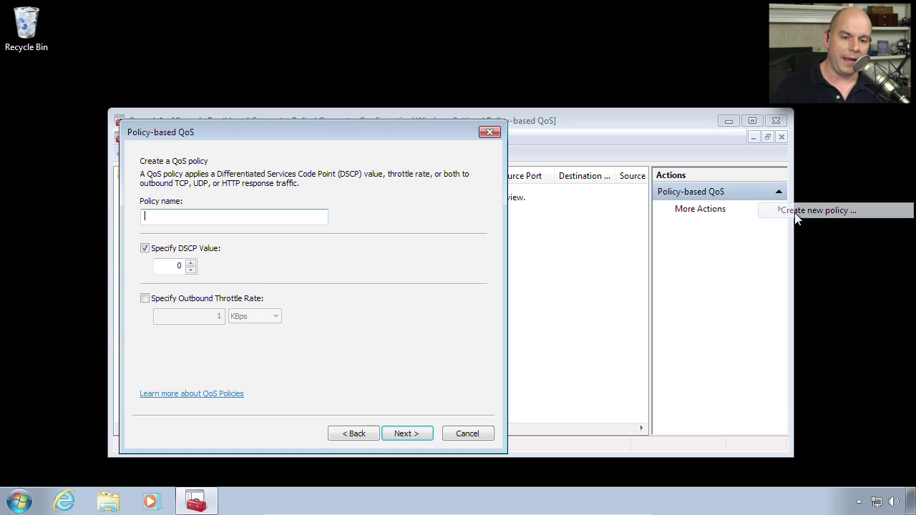
pyautogui.click(298, 219)
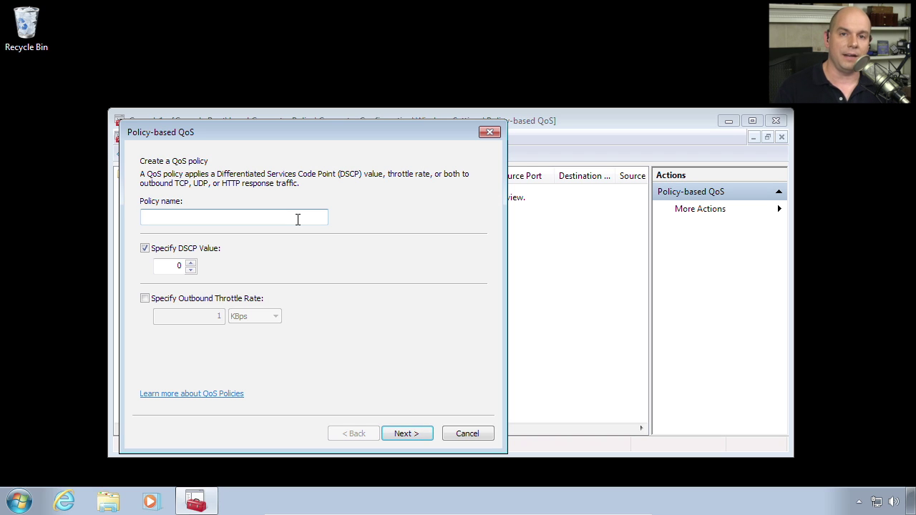
# Name the policy VoIP, set DSCP 44, enable an MBps outbound throttle, and continue
pyautogui.write('VoIp')
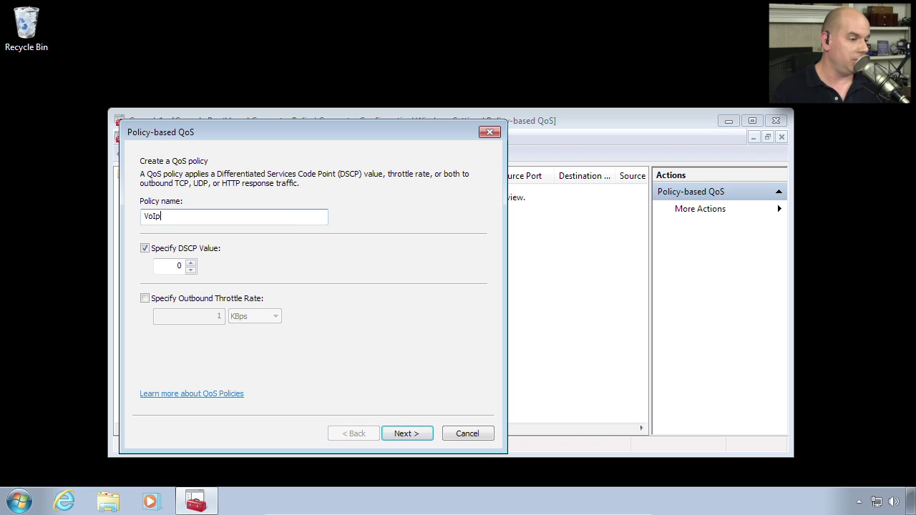
pyautogui.press('BackSpace')
pyautogui.write('P')
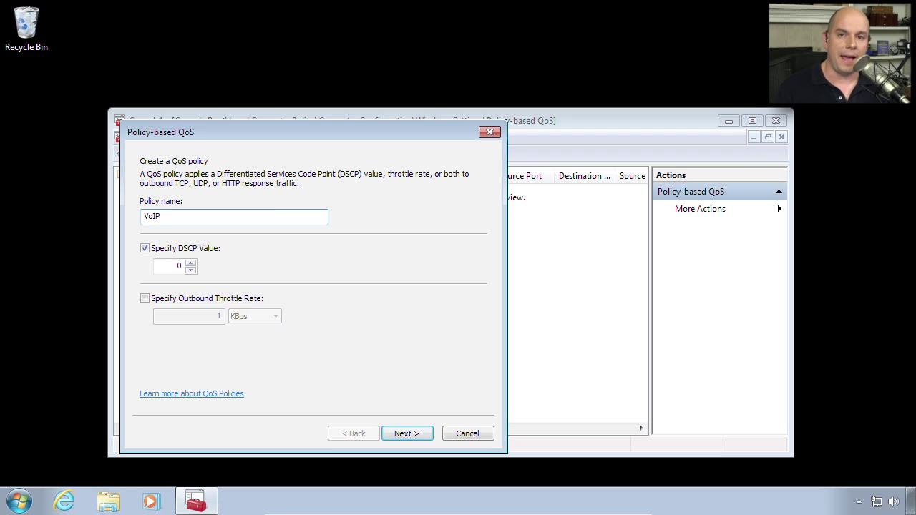
pyautogui.click(191, 266)
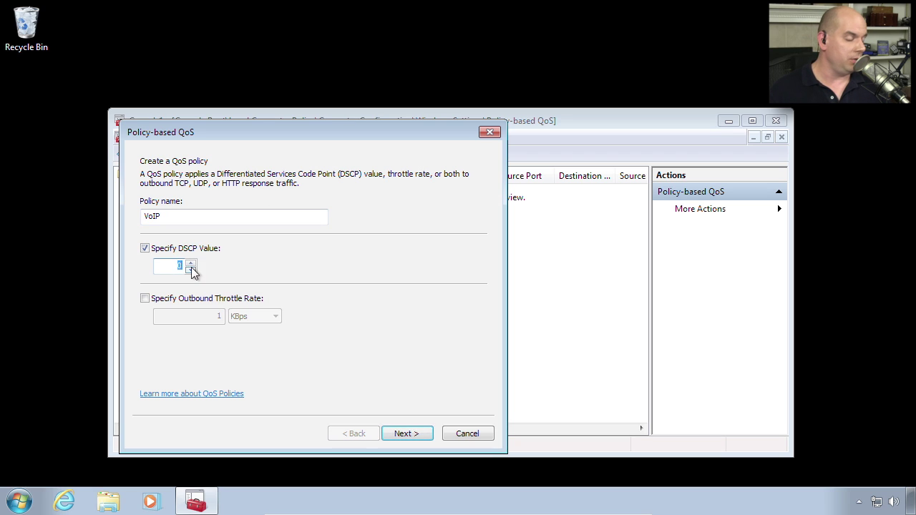
pyautogui.write('44')
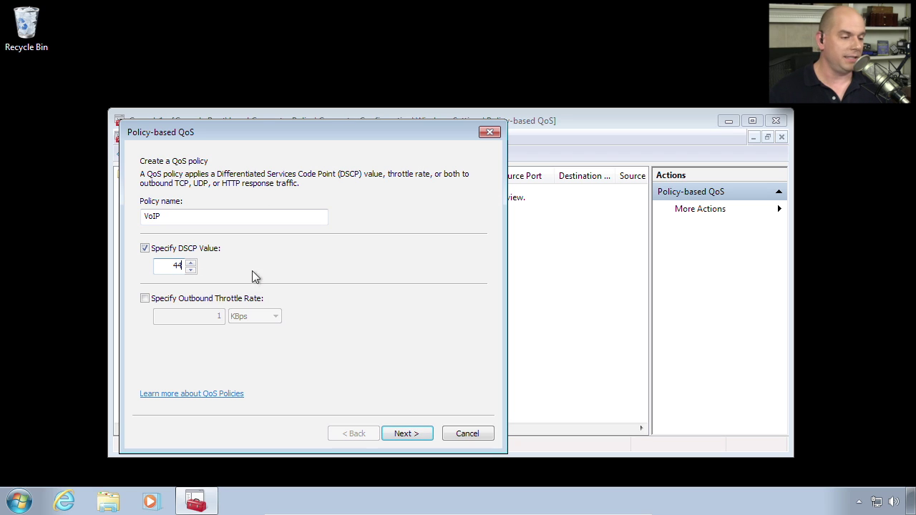
pyautogui.click(146, 298)
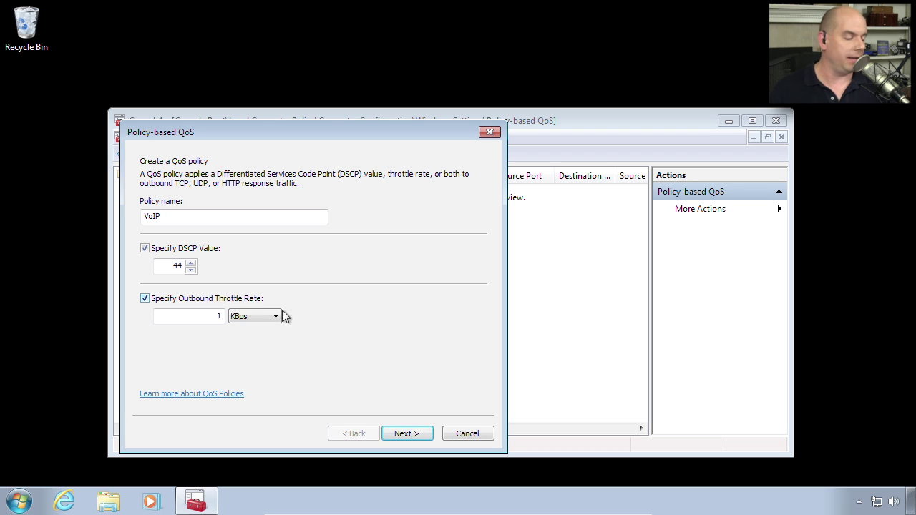
pyautogui.click(252, 318)
pyautogui.click(255, 338)
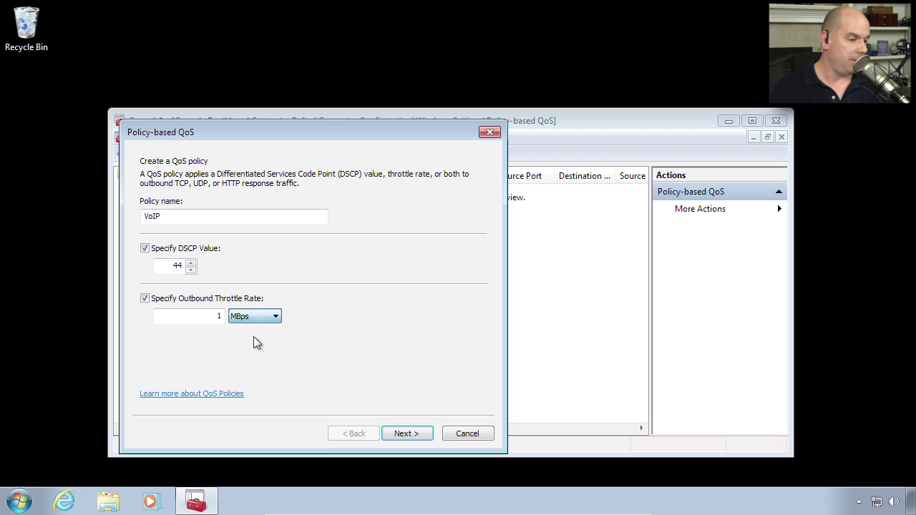
pyautogui.click(413, 434)
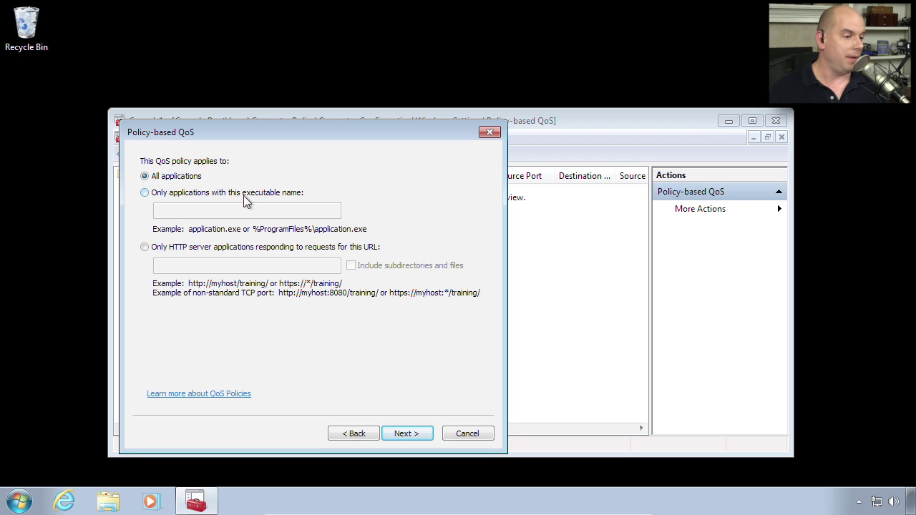
# Restrict the VoIP policy to HTTP server applications responding to a URL
pyautogui.click(145, 247)
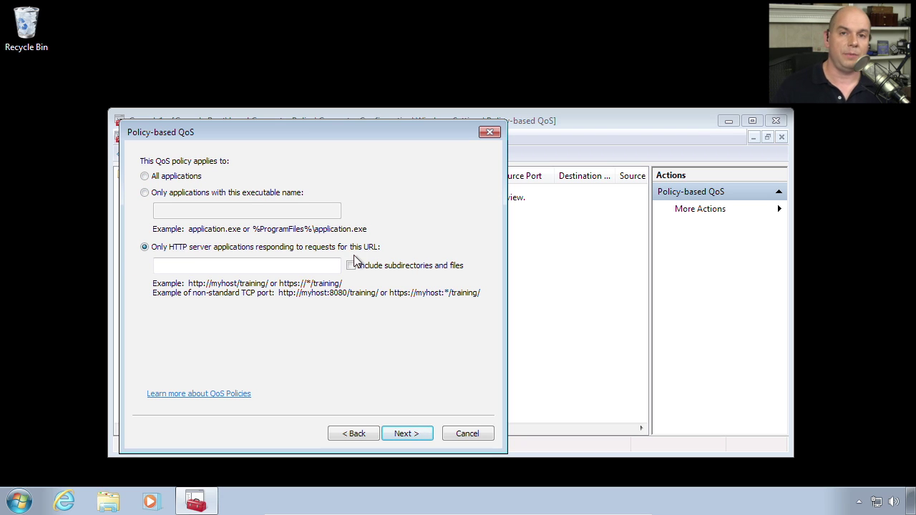